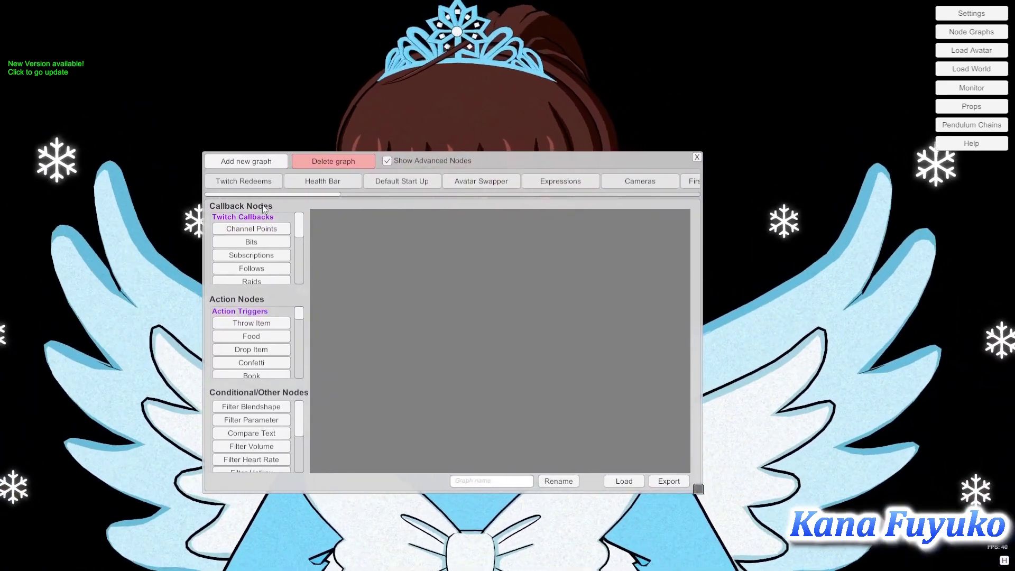
Add a Hotkey callback node and a Skysphere action node, and link the Hotkey output to the Skysphere input.
drag(302, 224, 303, 250)
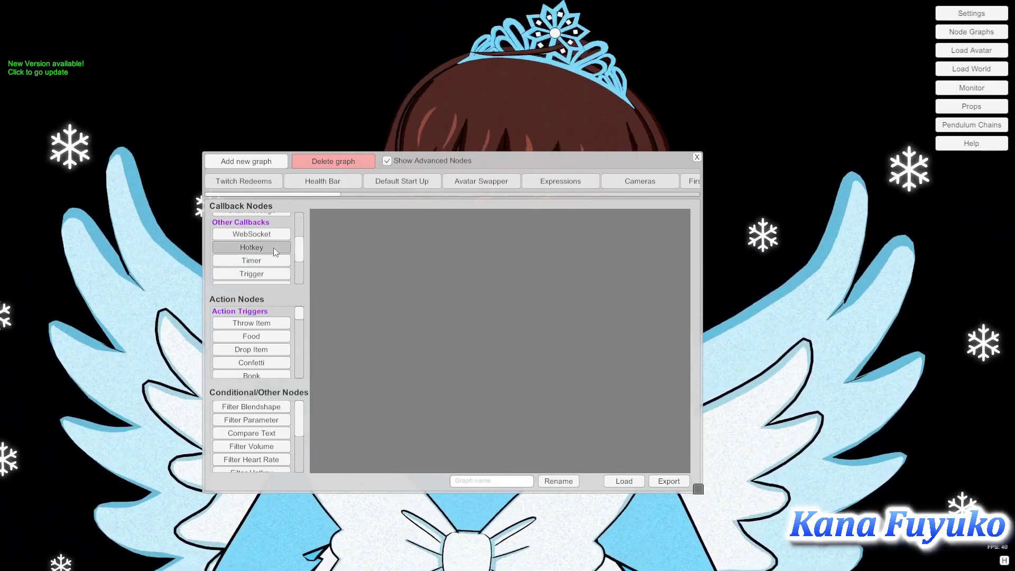
click(274, 247)
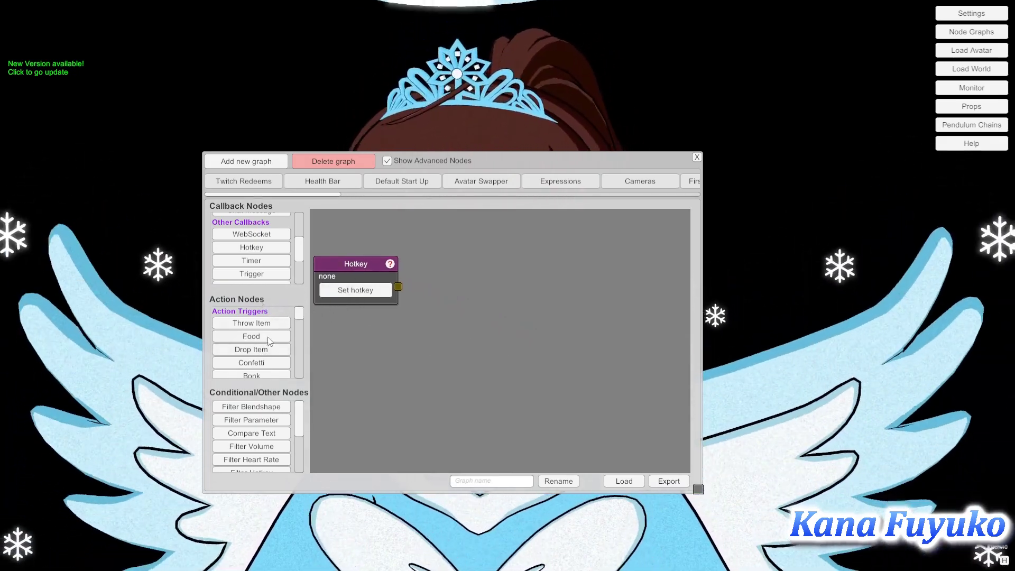
drag(297, 315, 296, 356)
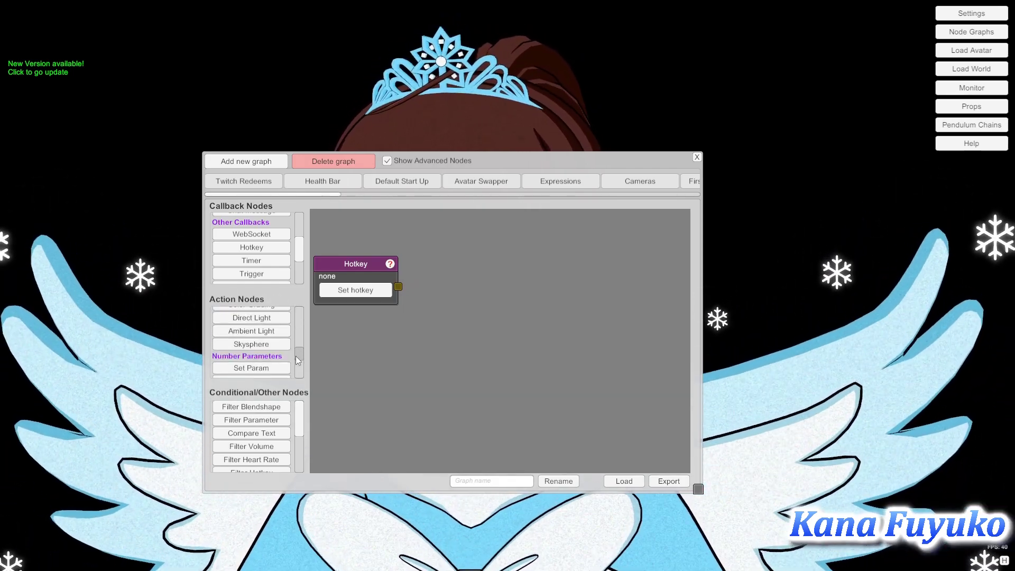
click(275, 347)
drag(477, 288, 557, 238)
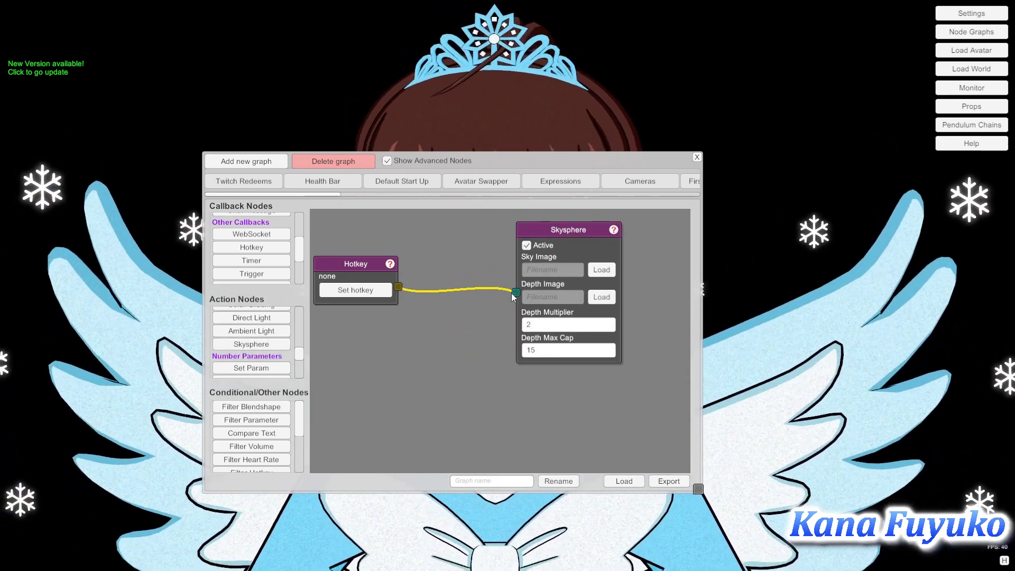
Move the Skysphere node level with the Hotkey node and load Sky_Anime_03 as its sky image.
drag(519, 241, 558, 274)
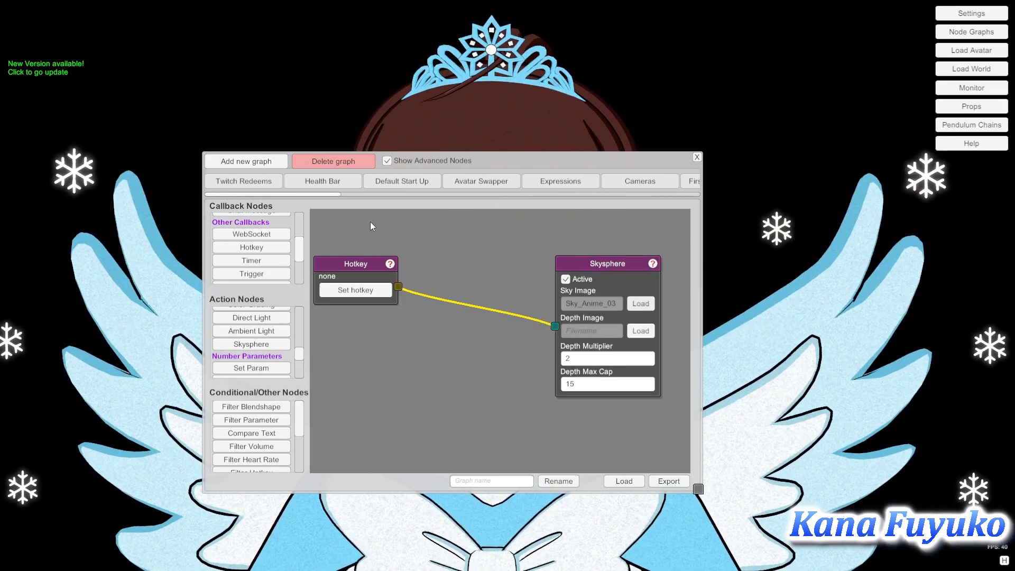
click(589, 301)
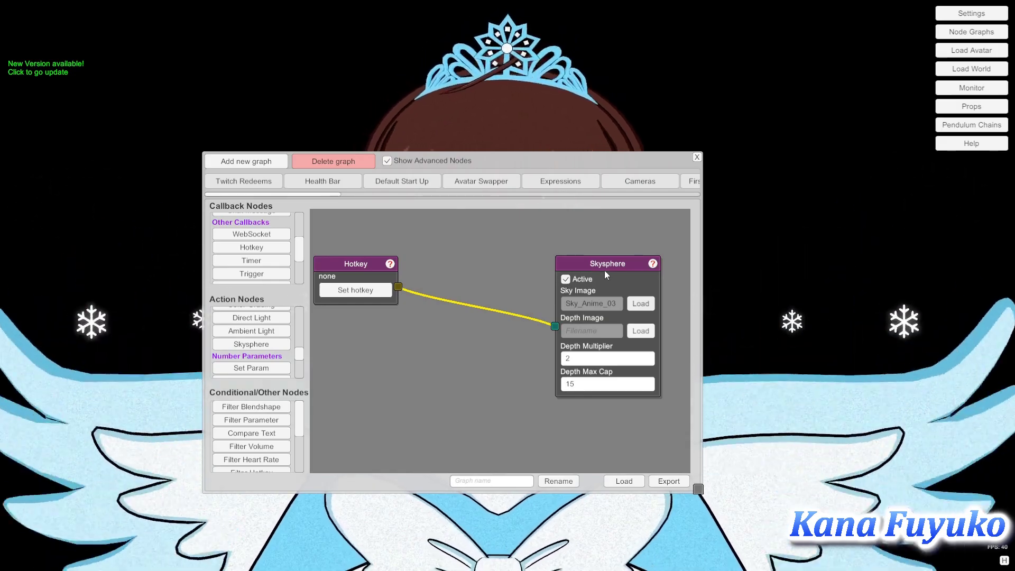
Move the node graph window aside so the avatar's face is uncovered while the full graph stays accessible.
drag(553, 165, 264, 103)
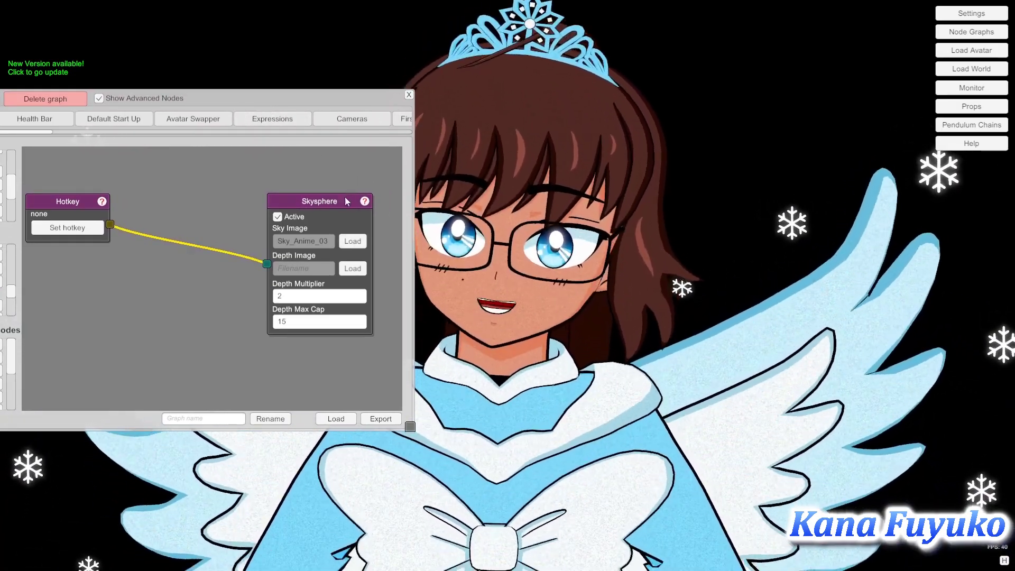
scroll(296, 237, down, 5)
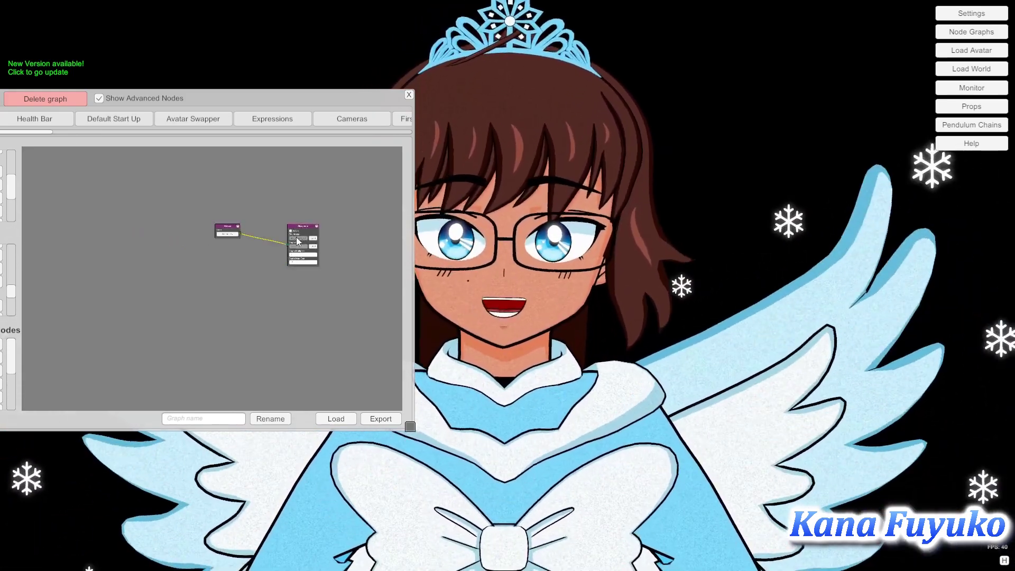
scroll(297, 238, up, 5)
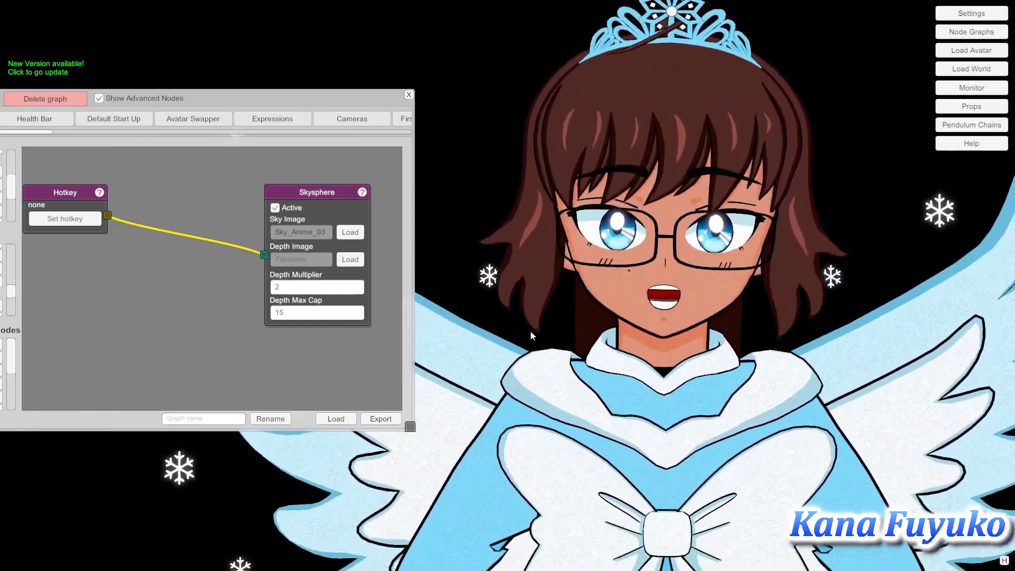
drag(336, 103, 458, 125)
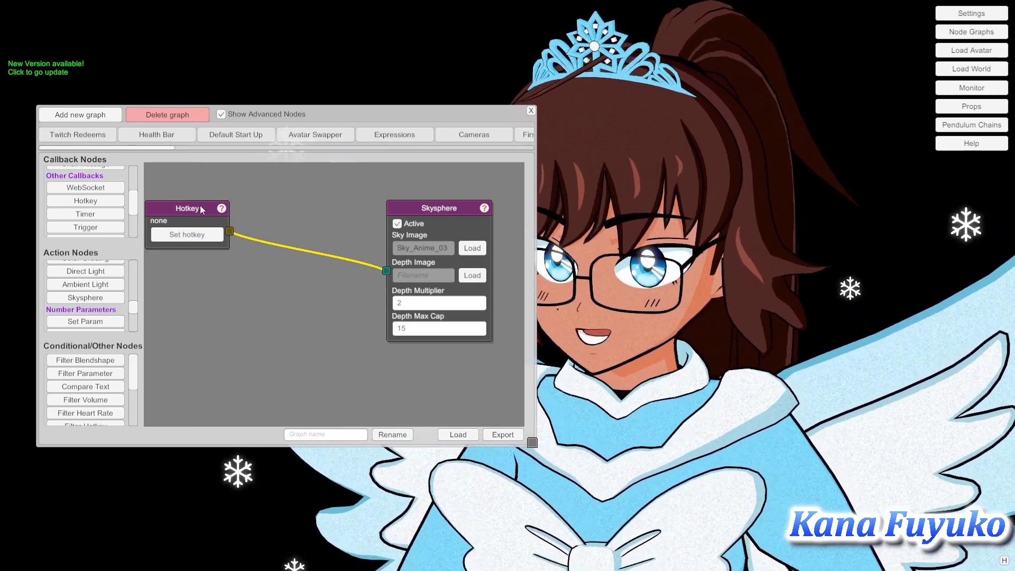
Assign key 1 to the Hotkey node and send its signal to activate the skysphere.
key(1)
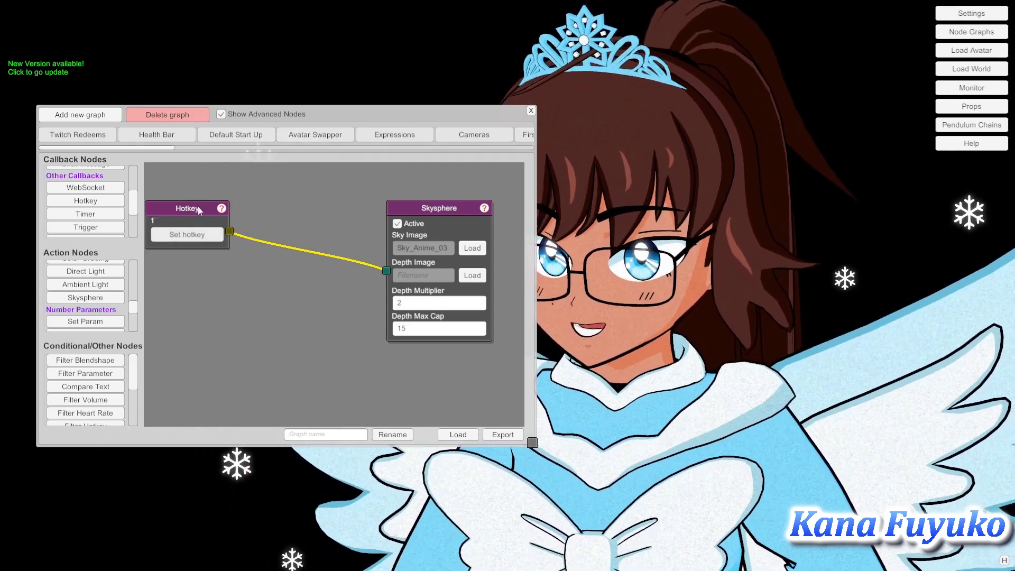
right_click(199, 209)
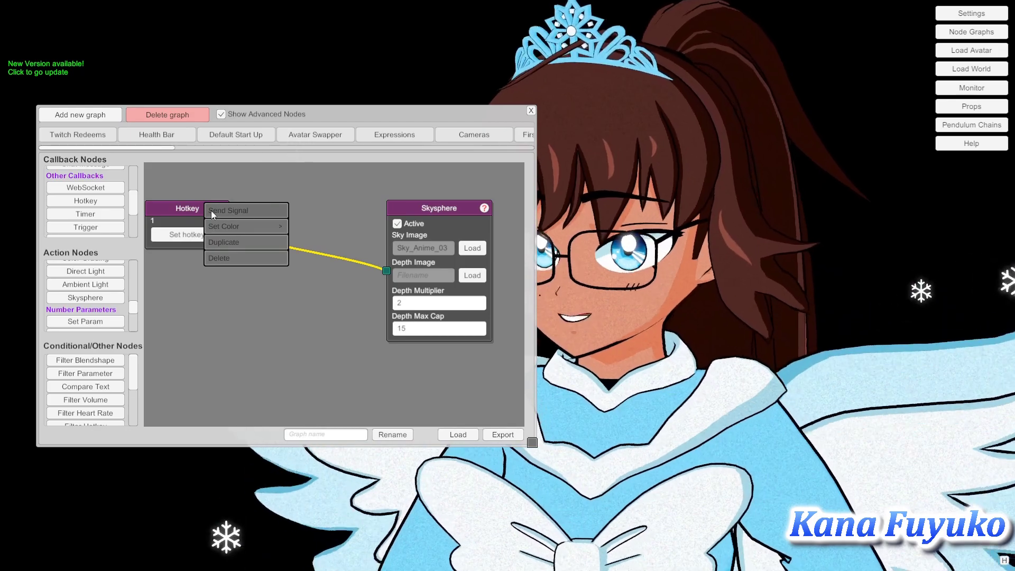
click(211, 210)
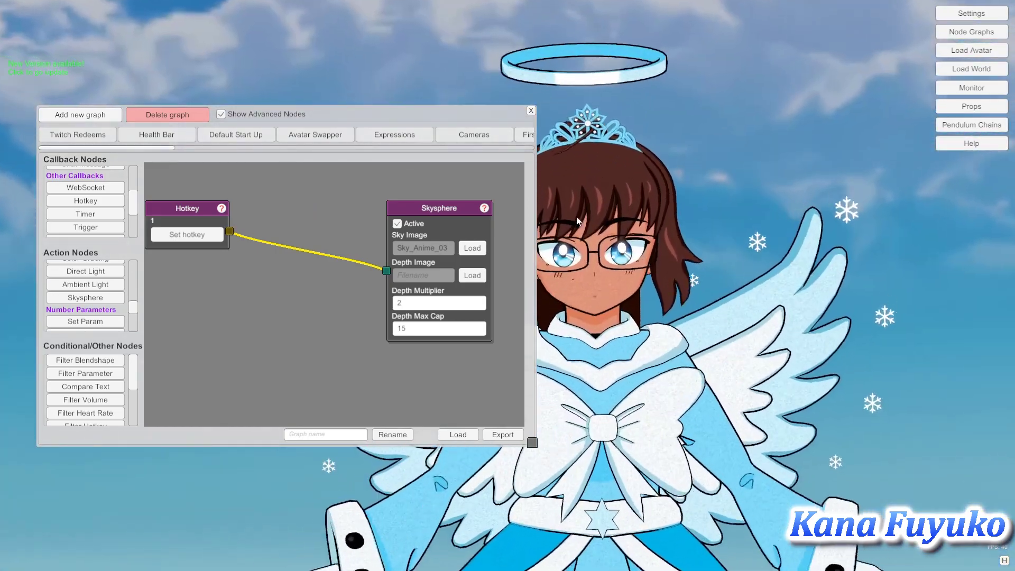
Set the Skysphere depth multiplier to 0.7 and send the Hotkey node's signal to apply it.
click(408, 304)
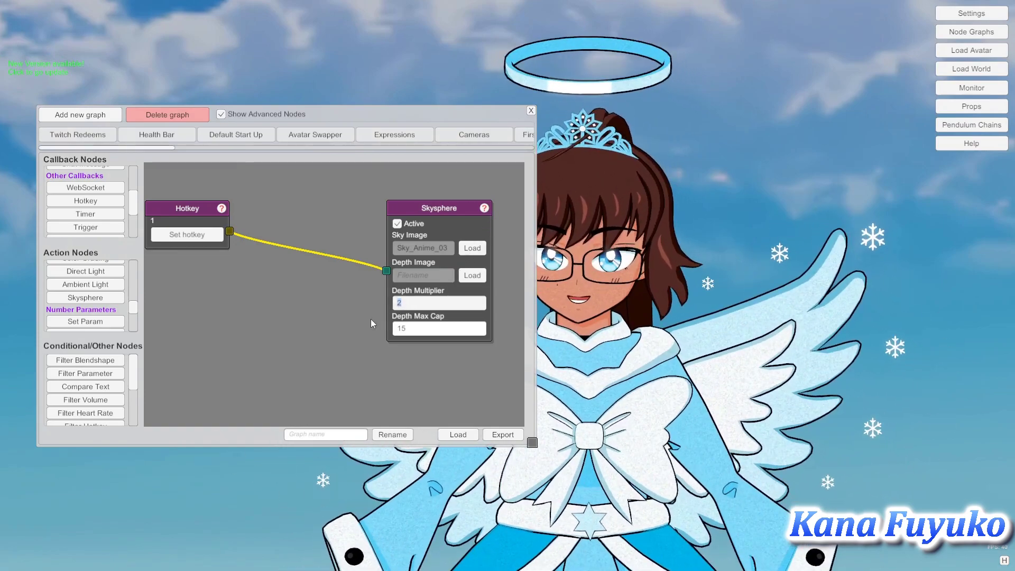
text(0.)
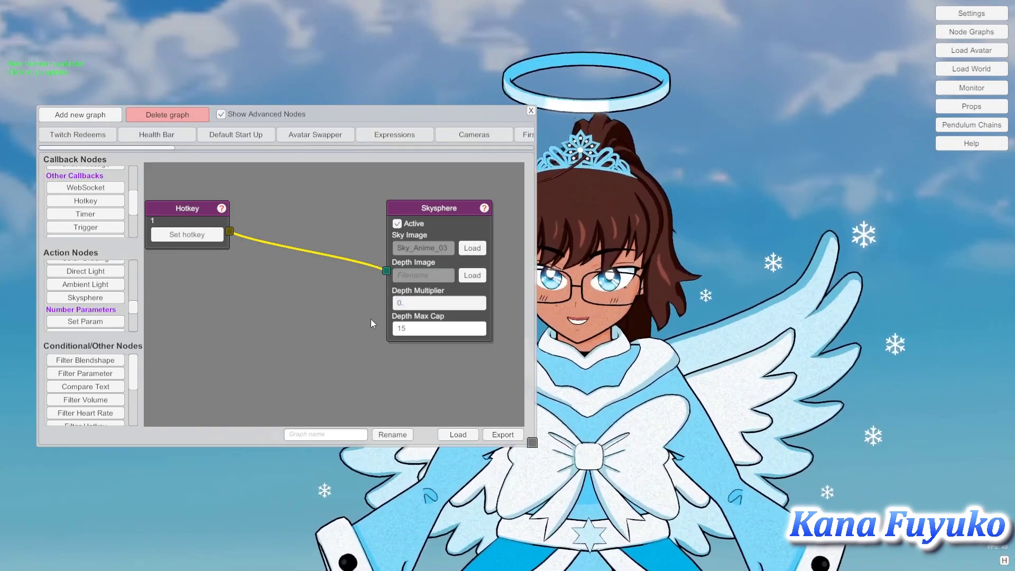
text(7)
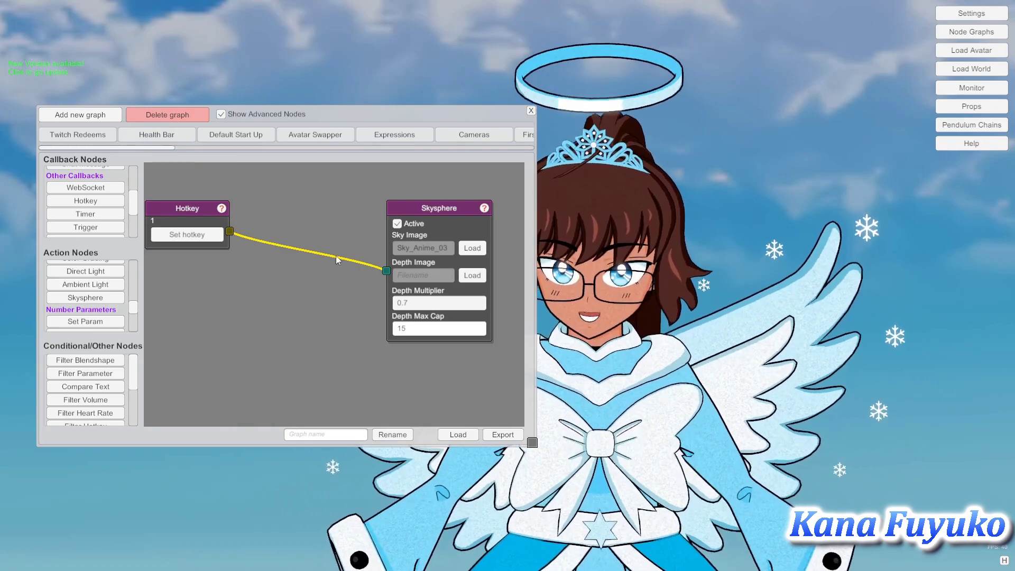
right_click(189, 216)
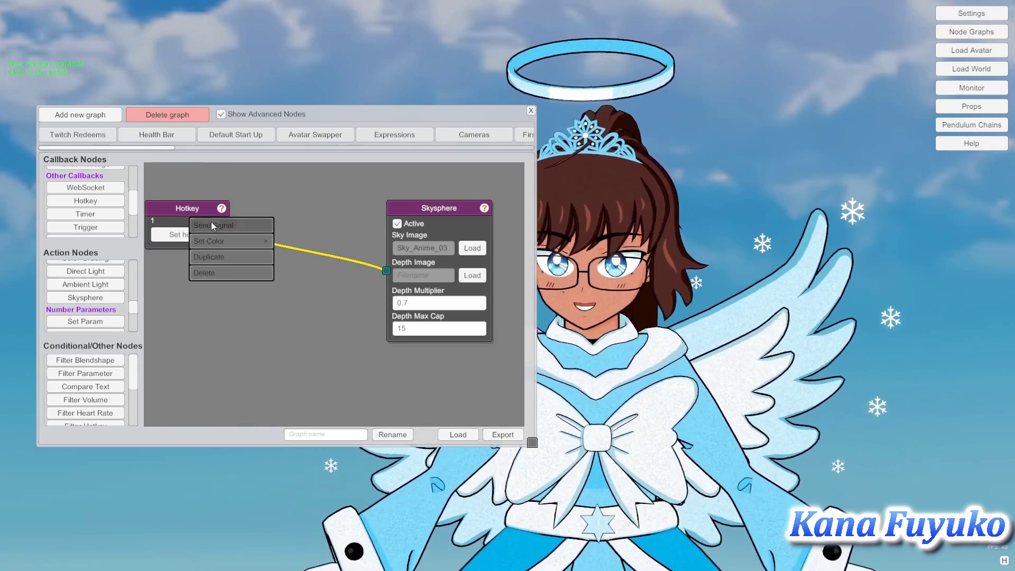
click(211, 224)
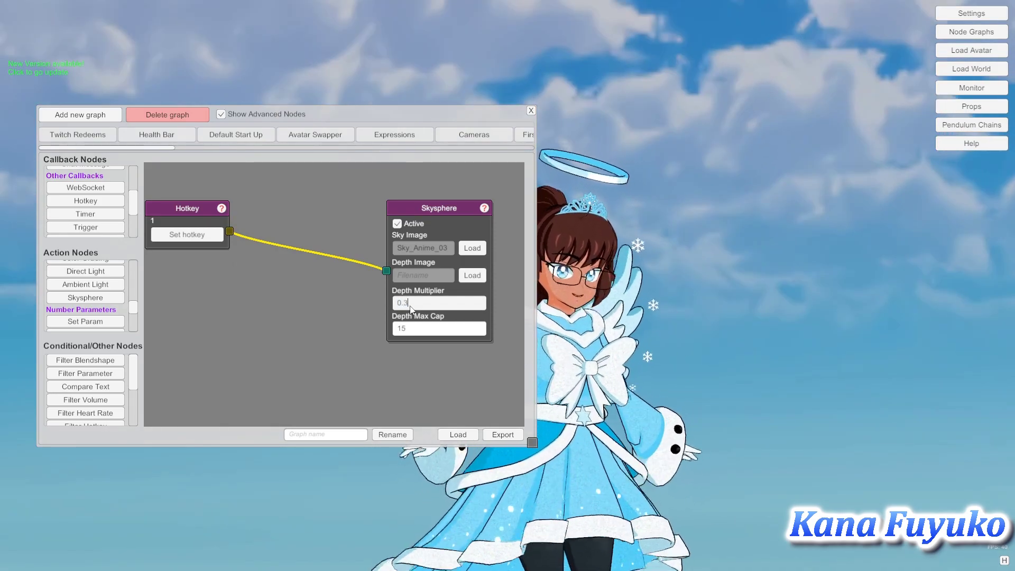
Try Skysphere depth multipliers of 0.3 and 0.01, applying each through the Hotkey node's signal.
right_click(189, 213)
click(208, 225)
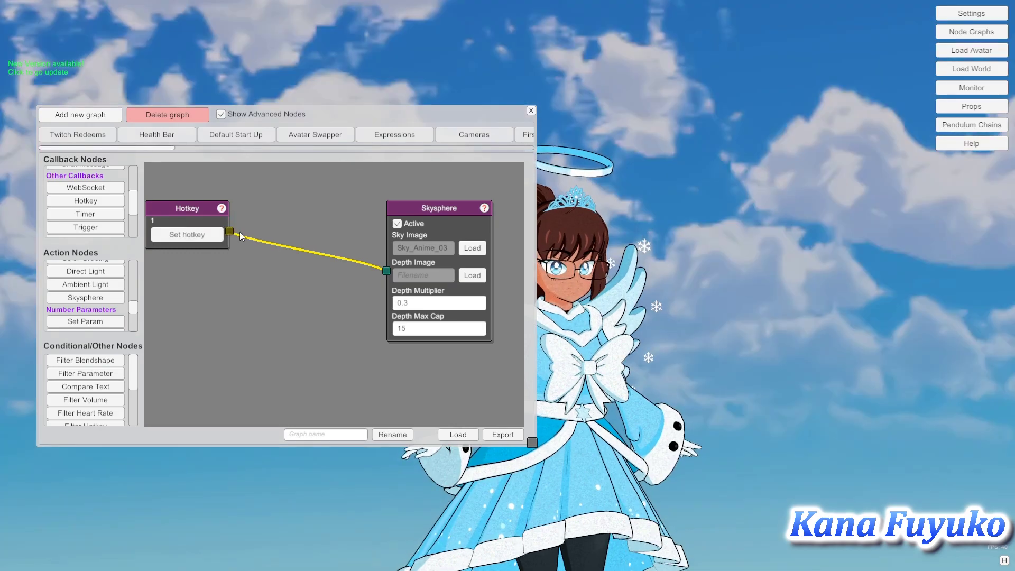
text(0)
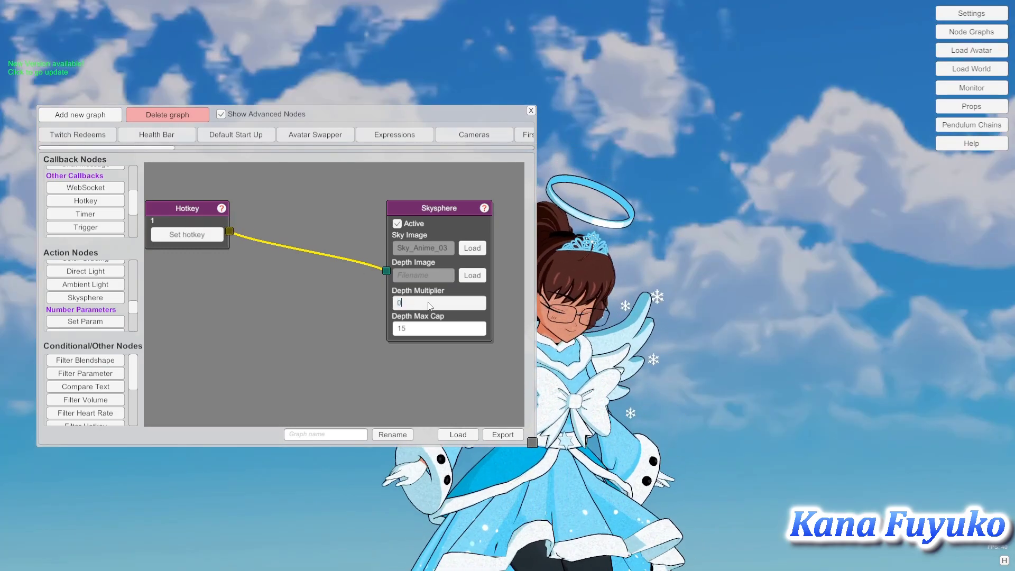
text(.01)
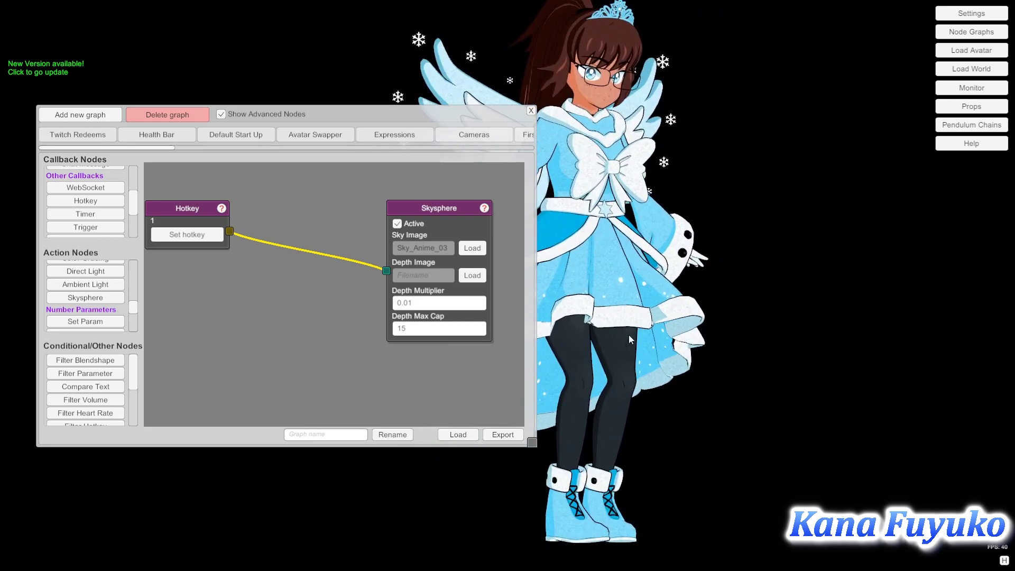
Set the Skysphere depth multiplier to 0.09 and send the Hotkey node's signal to apply it.
key(BackSpace)
text(9)
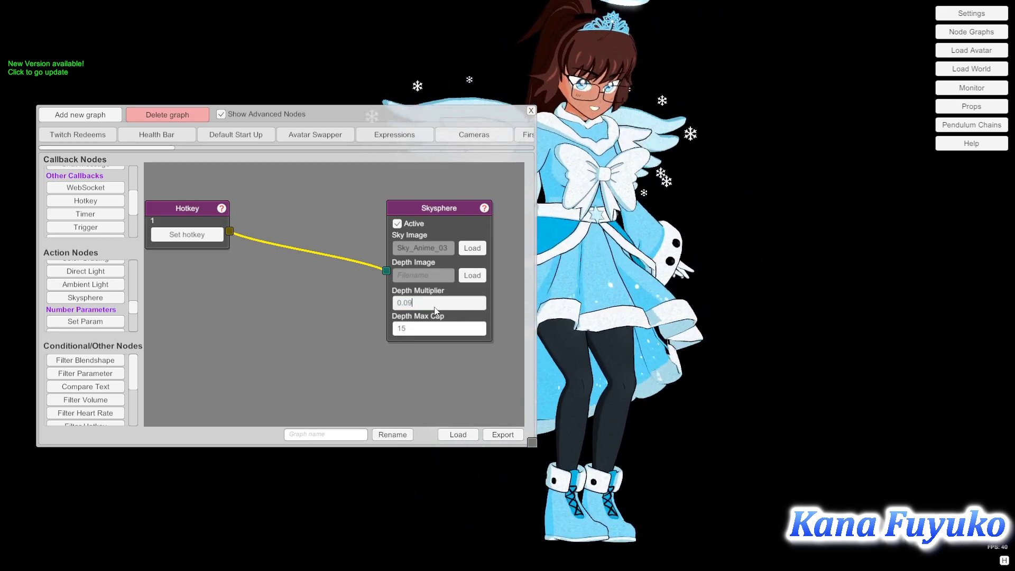
right_click(171, 216)
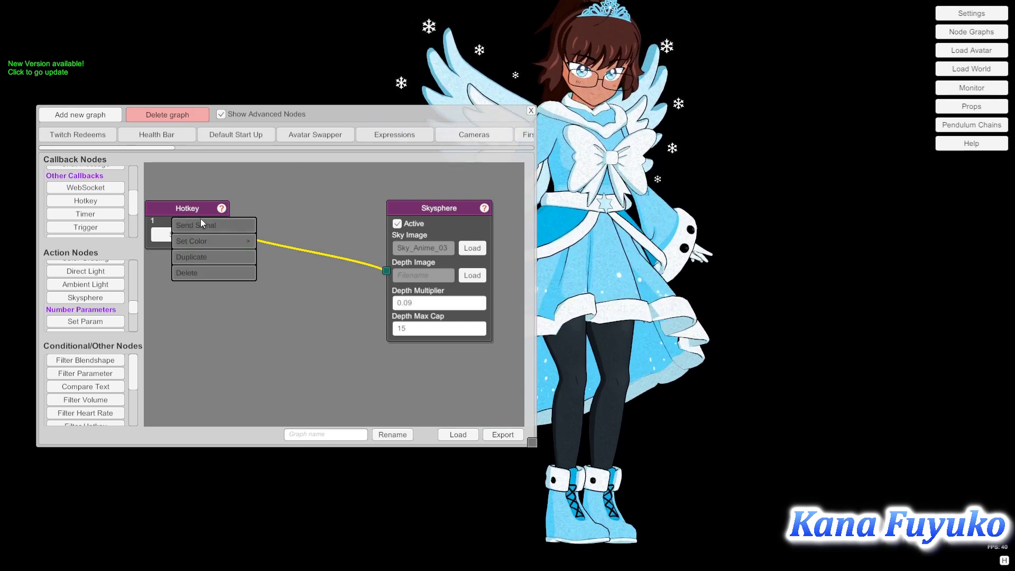
click(212, 223)
Change the Skysphere depth multiplier to 0.05 and apply it with the Hotkey node's signal.
scroll(655, 170, down, 2)
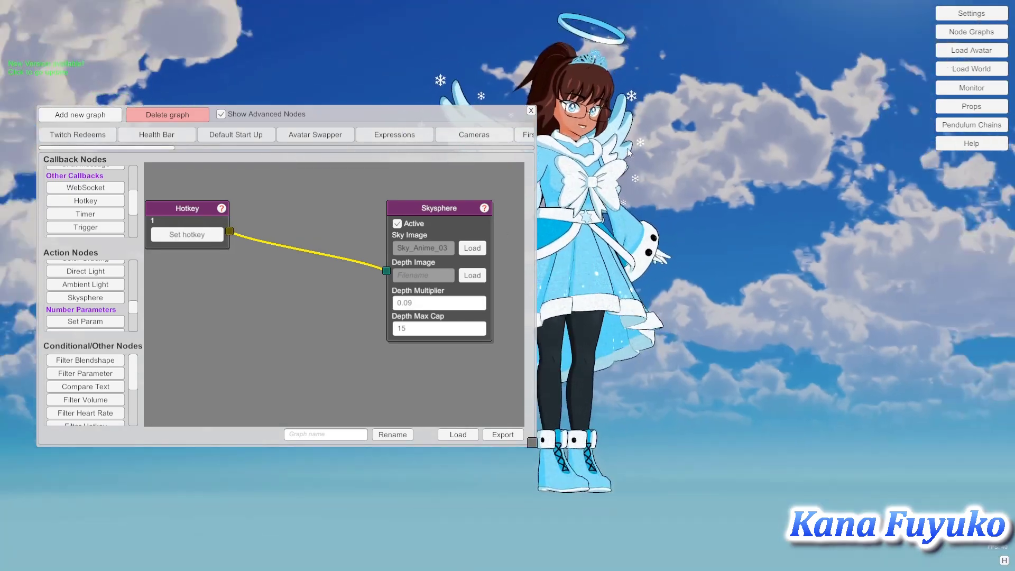
drag(655, 169, 736, 258)
click(452, 304)
key(BackSpace)
text(5)
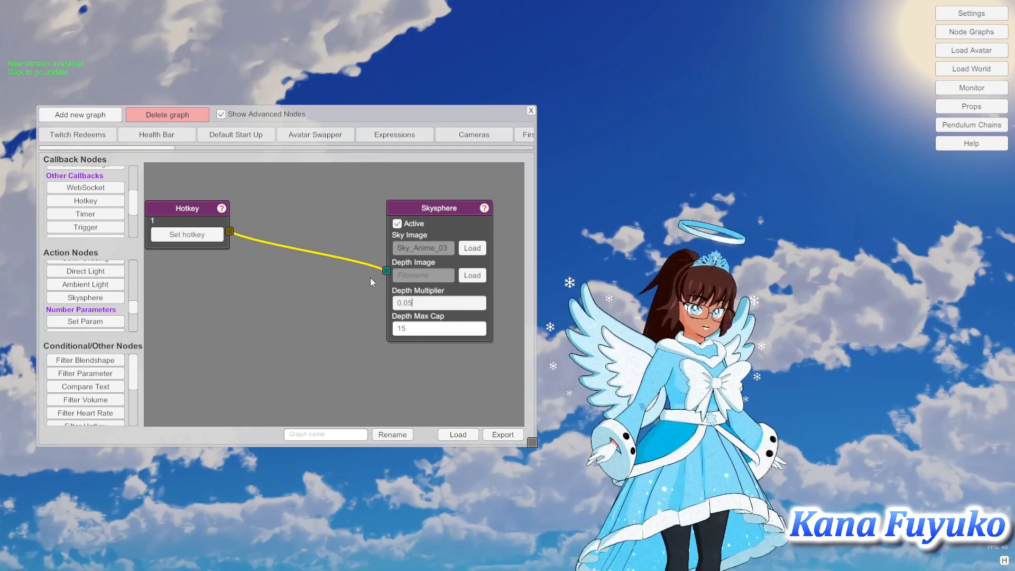
right_click(199, 213)
click(218, 220)
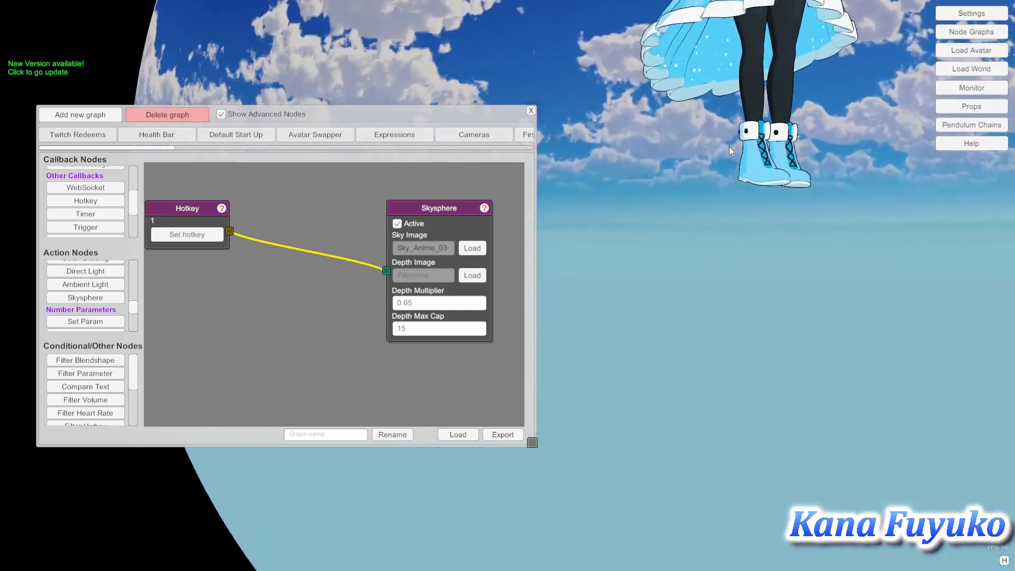
Examine the skysphere's extent and edges around the avatar from different camera angles and distances.
drag(729, 147, 675, 256)
scroll(655, 242, up, 1)
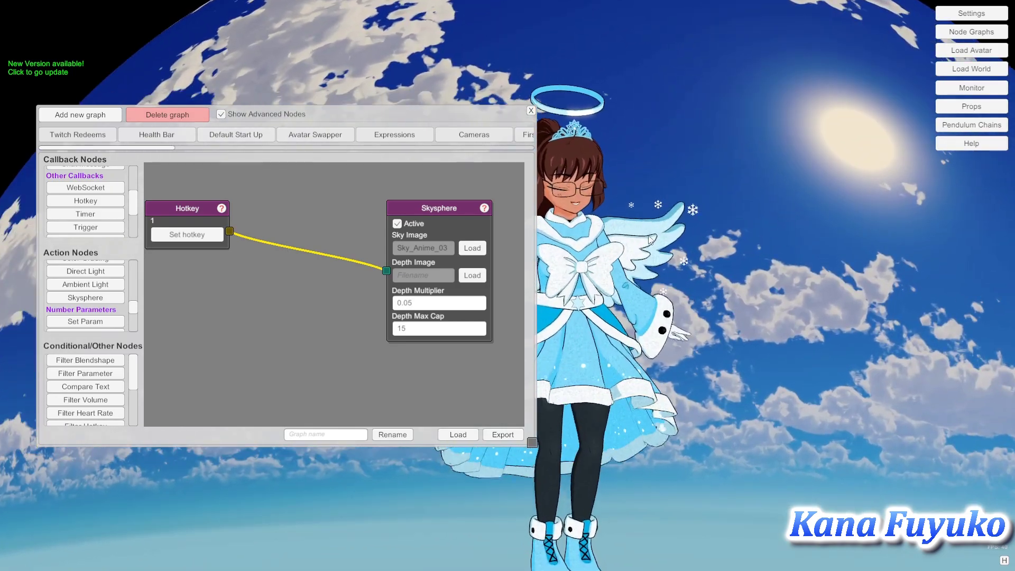
scroll(644, 243, up, 4)
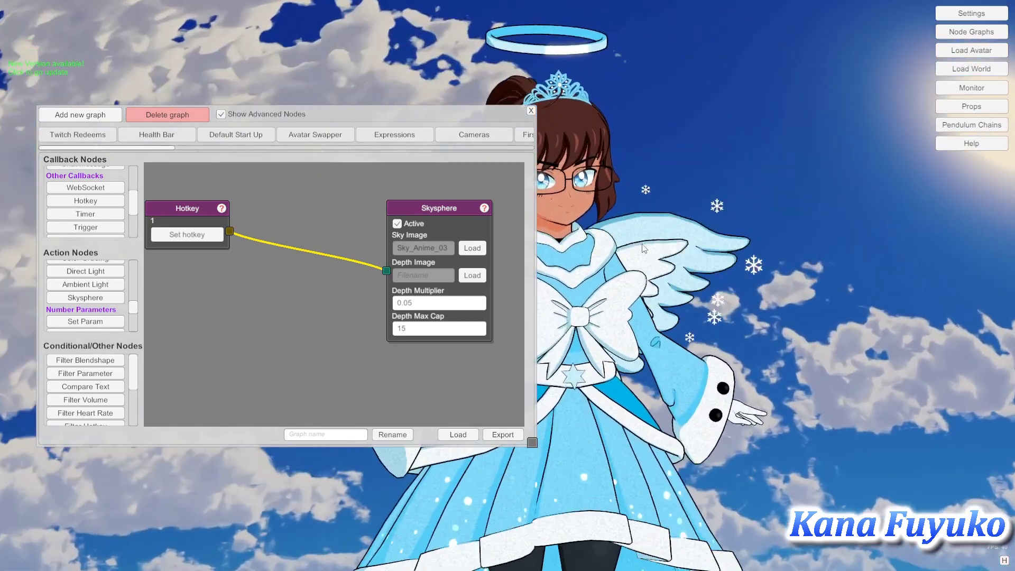
mouse_move(644, 248)
mouse_down()
mouse_move(645, 291)
mouse_move(612, 251)
mouse_move(654, 258)
mouse_up()
scroll(639, 270, up, 3)
scroll(653, 256, up, 4)
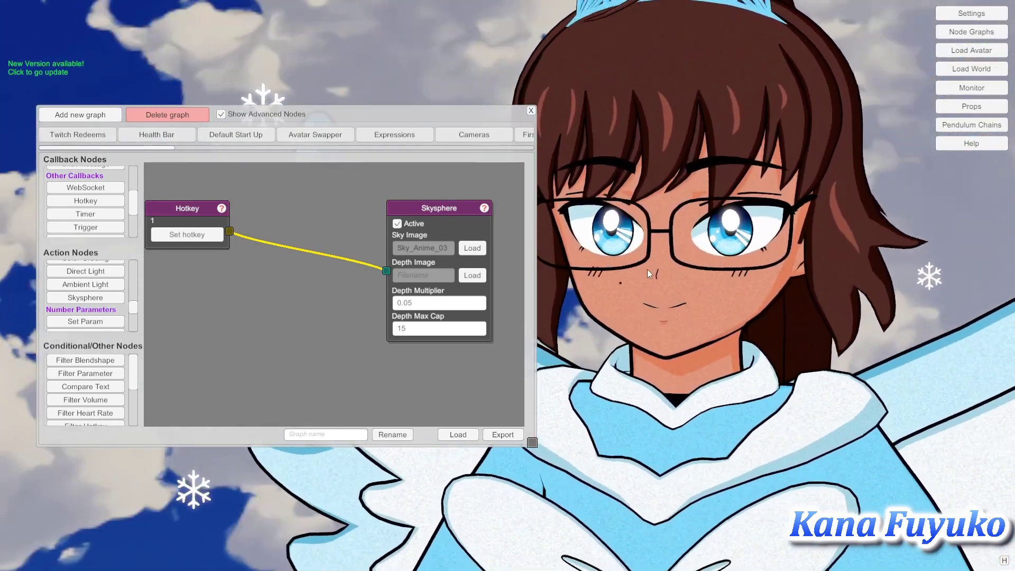
scroll(686, 339, up, 4)
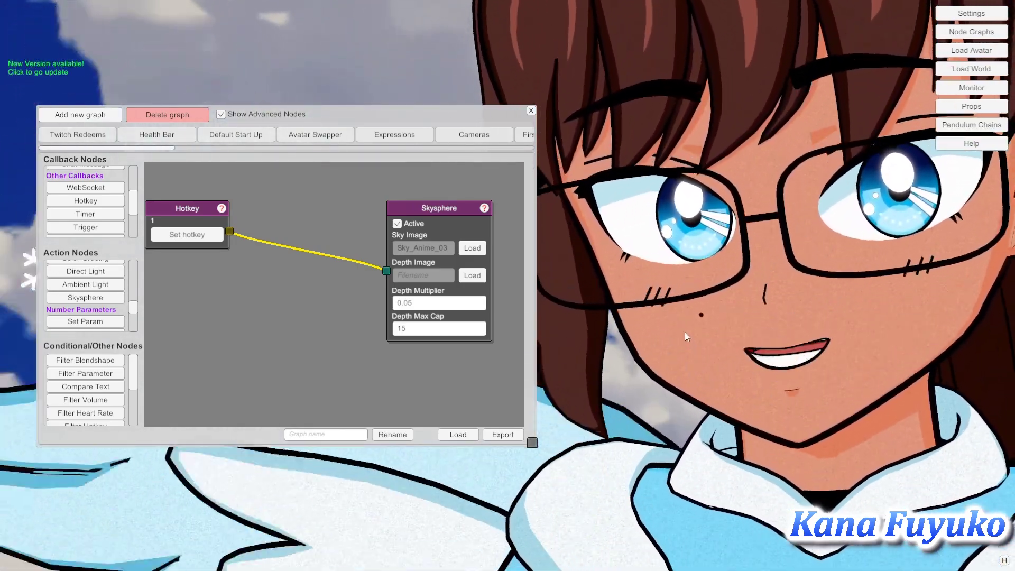
scroll(681, 322, down, 6)
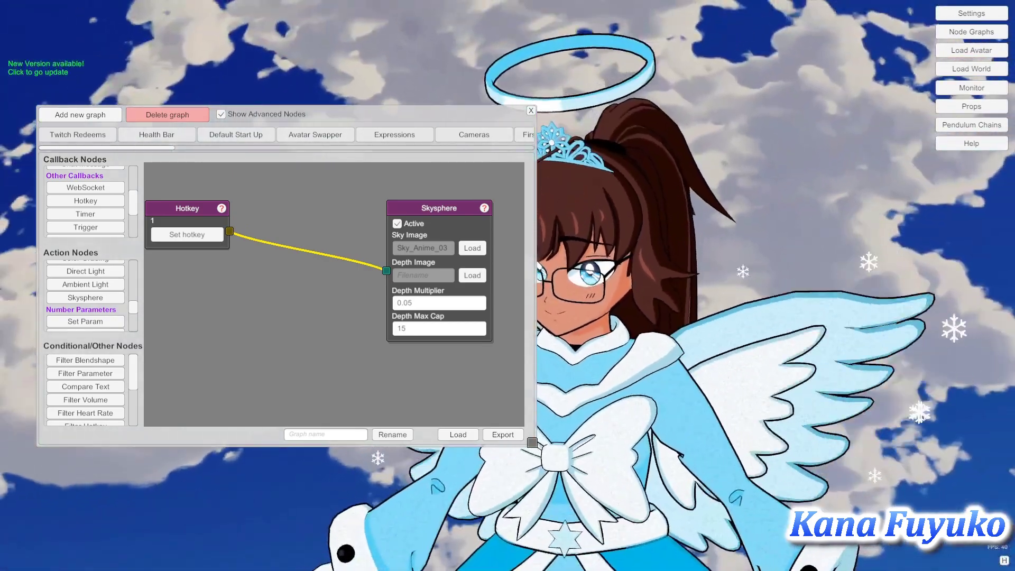
drag(681, 322, 720, 103)
scroll(666, 280, down, 3)
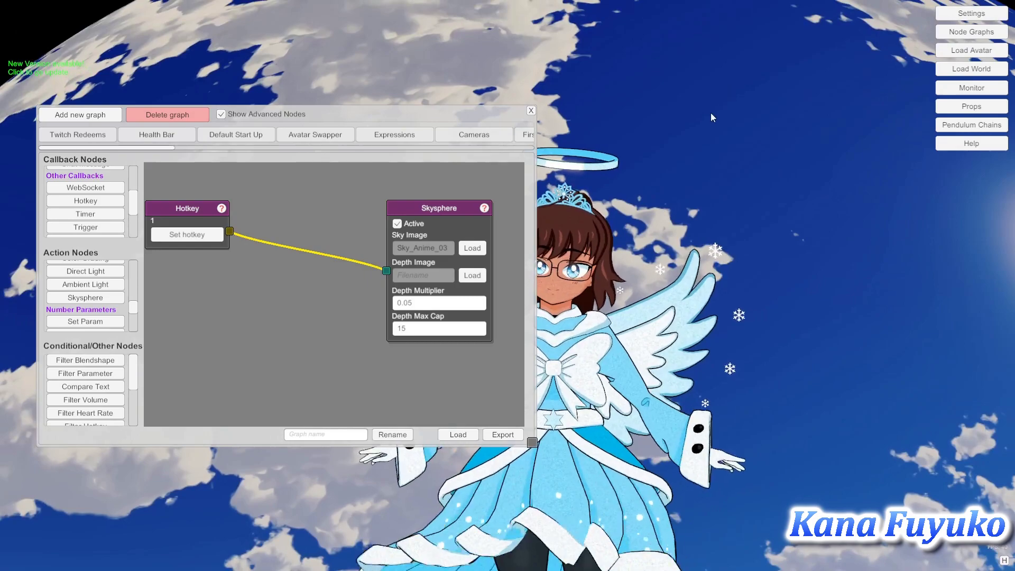
scroll(639, 226, up, 2)
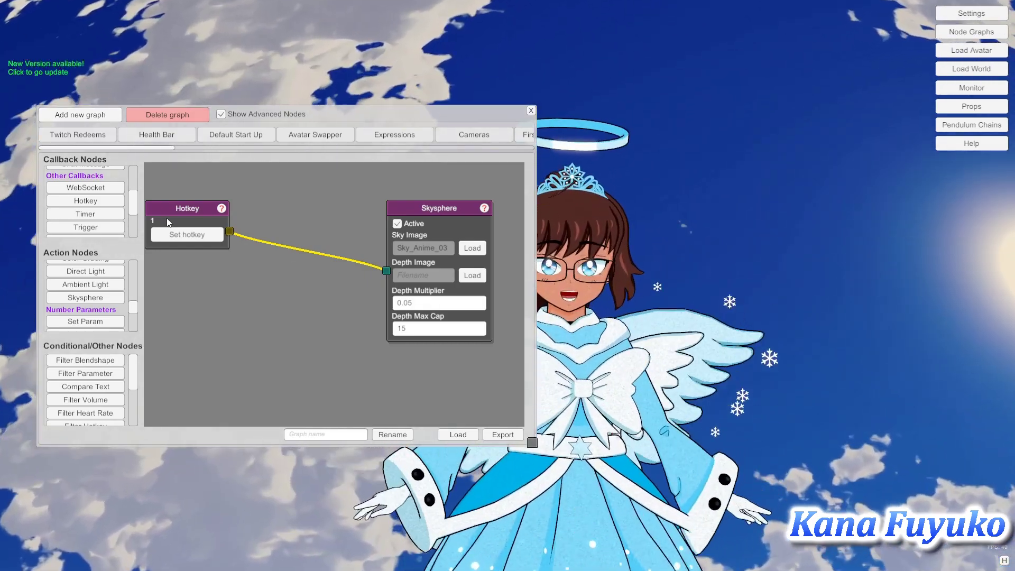
Move the Skysphere node closer to the Hotkey node and set its depth multiplier to 0.7.
drag(411, 208, 329, 183)
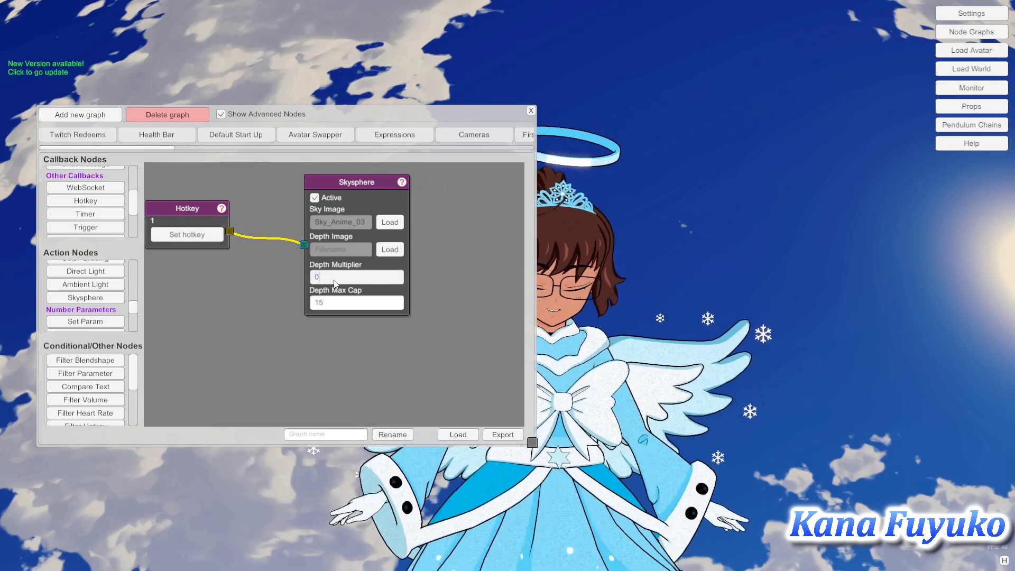
key(BackSpace)
text(7)
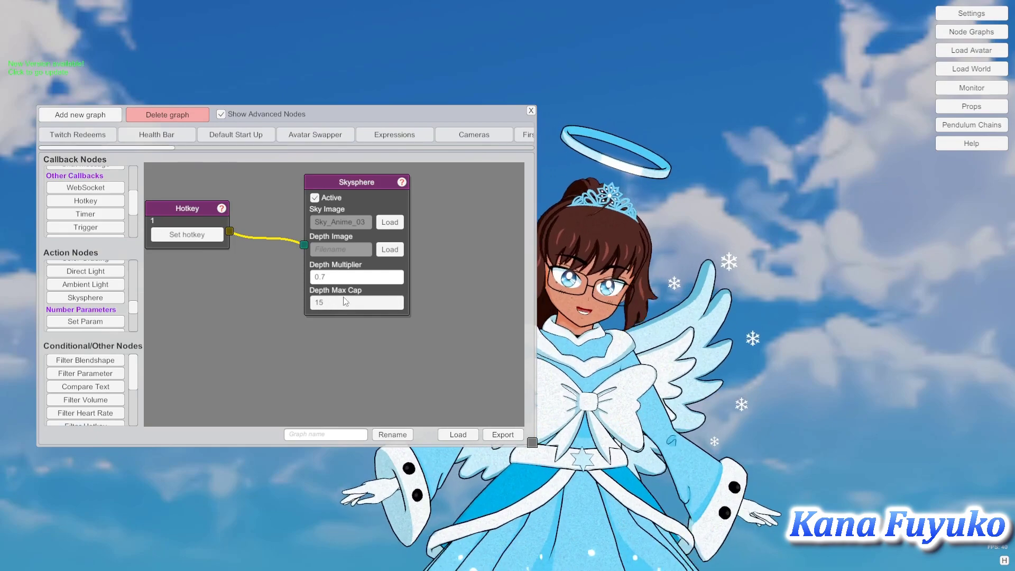
Reopen the node graph window, move it nearer the avatar, and trigger hotkey 1 to test the skysphere.
drag(266, 308, 292, 335)
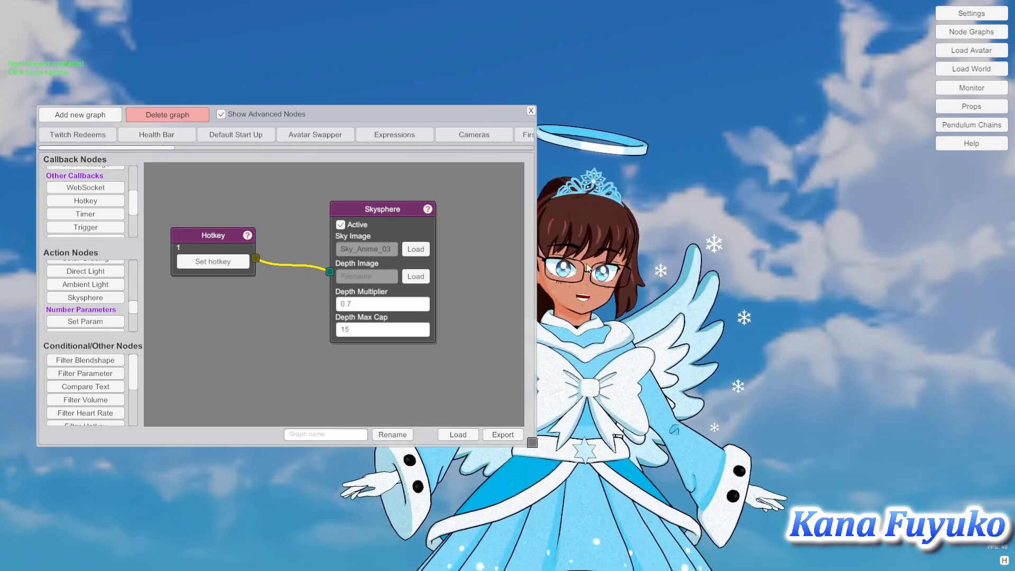
click(530, 111)
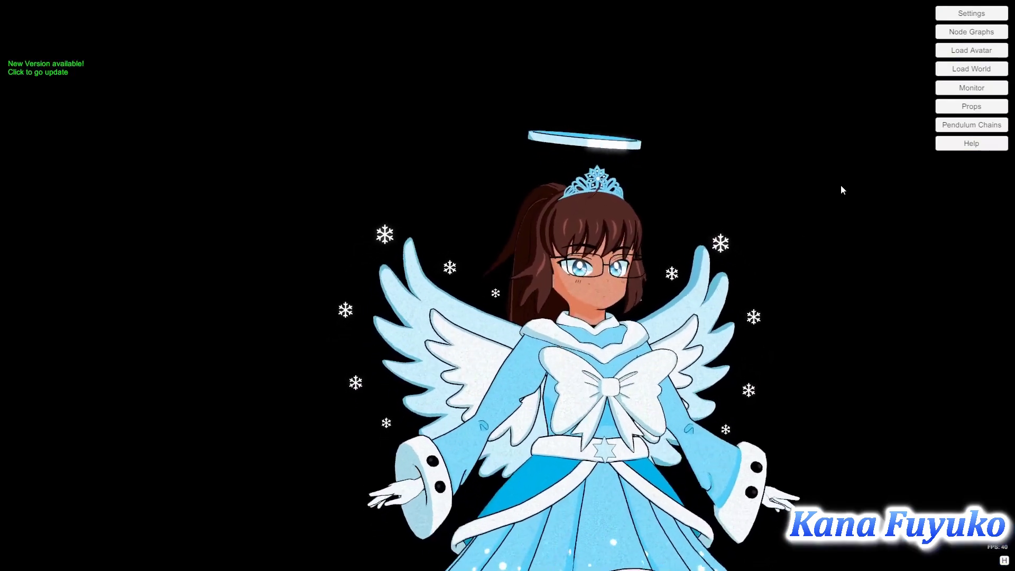
click(950, 33)
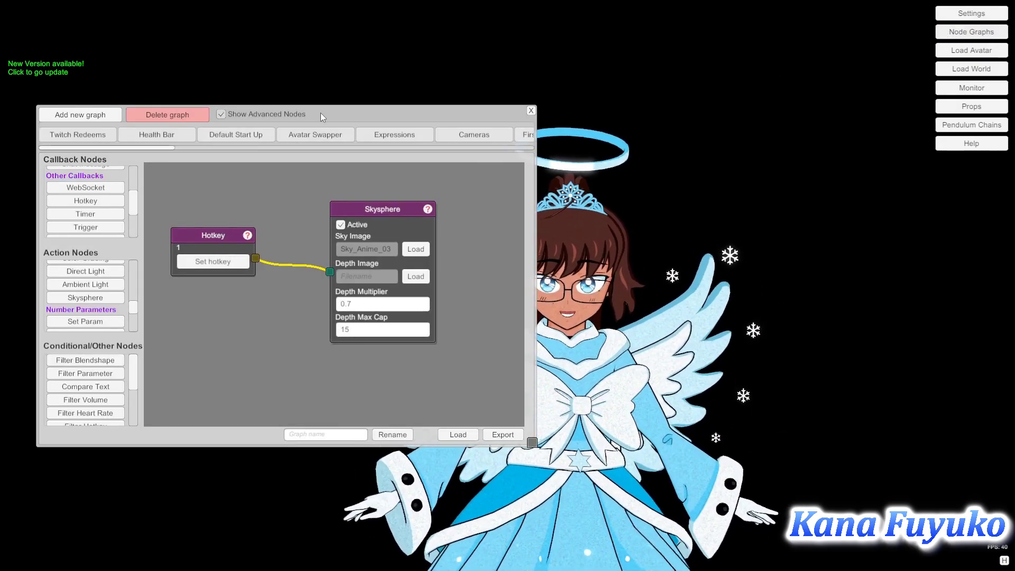
drag(318, 112, 358, 109)
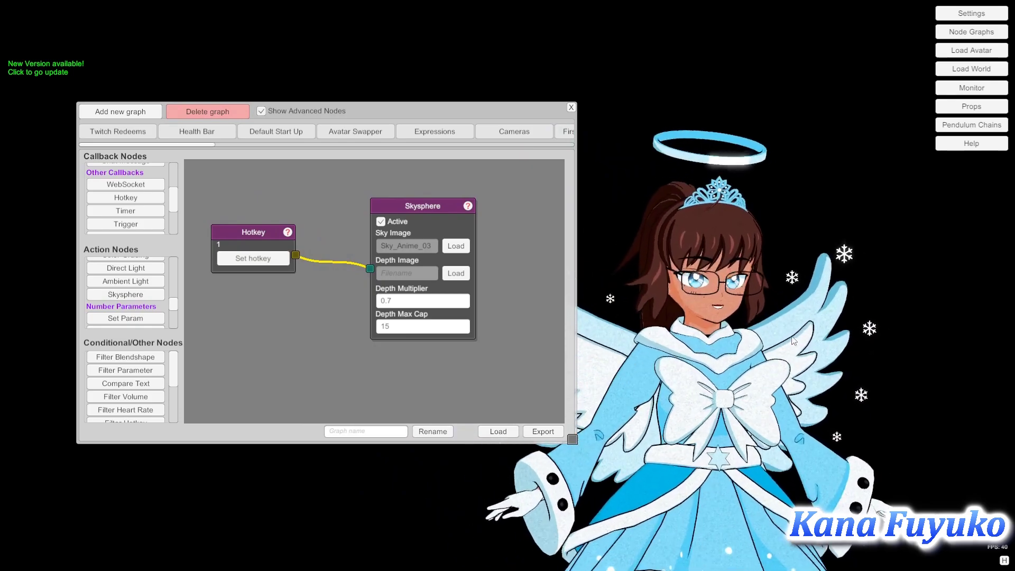
key(1)
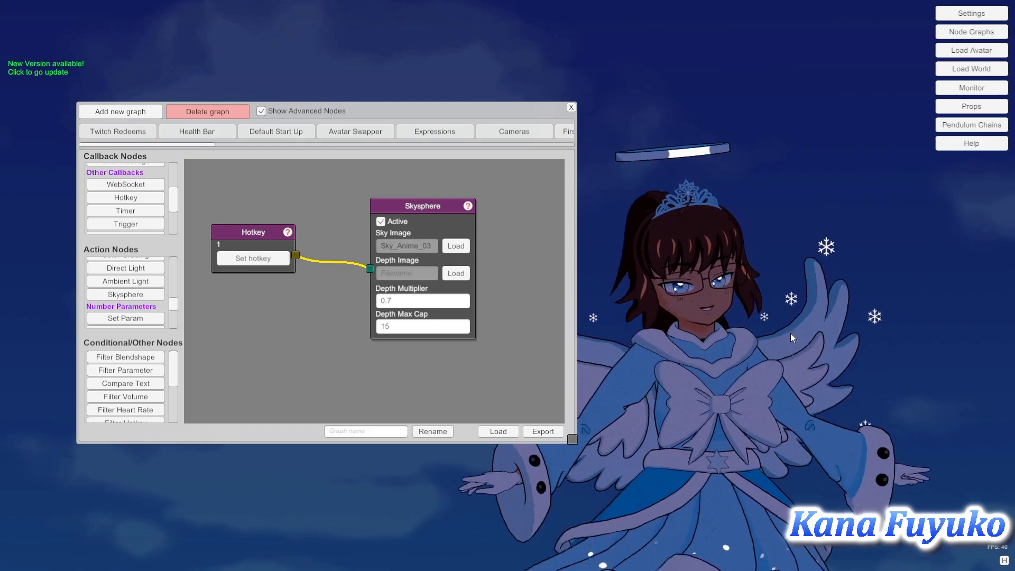
key(1)
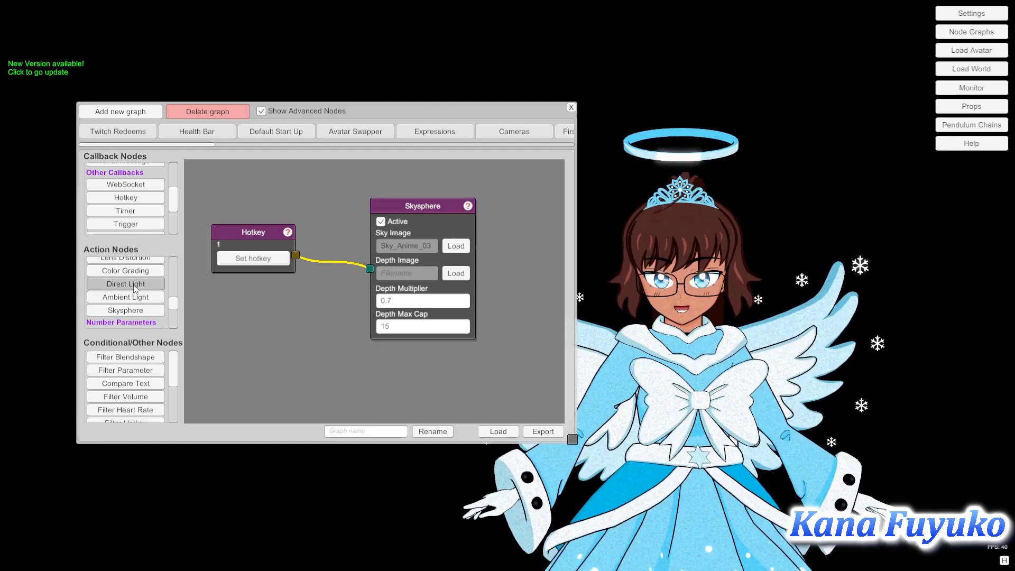
Add a Direct Light node below the Skysphere node and connect the Hotkey node's output to it.
click(136, 288)
drag(381, 224, 430, 354)
drag(322, 318, 319, 271)
drag(294, 208, 374, 375)
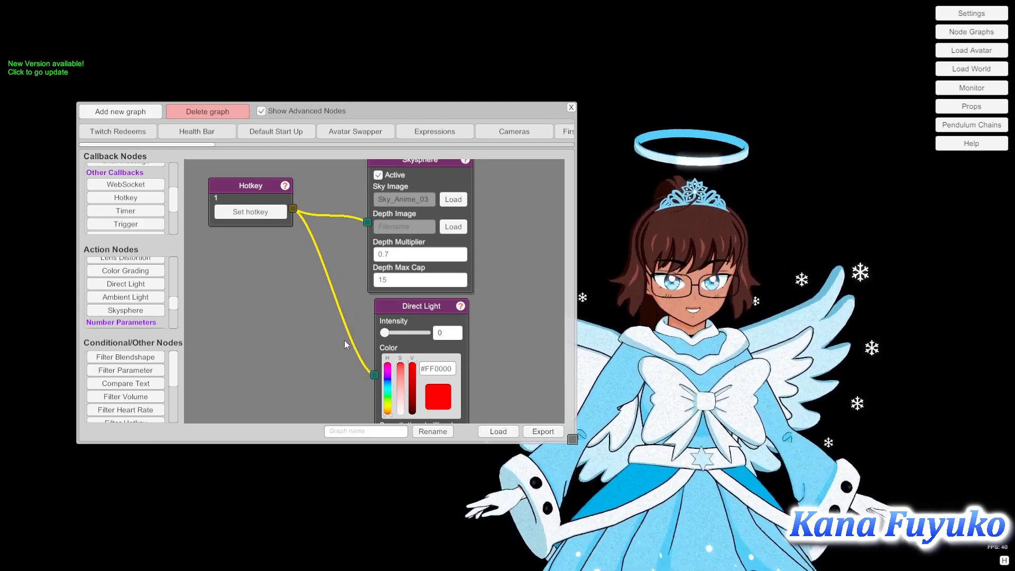
Set the Direct Light intensity to 1 and reduce its color saturation to the lighter red #FF8686.
drag(345, 343, 302, 251)
drag(405, 237, 422, 280)
text(1)
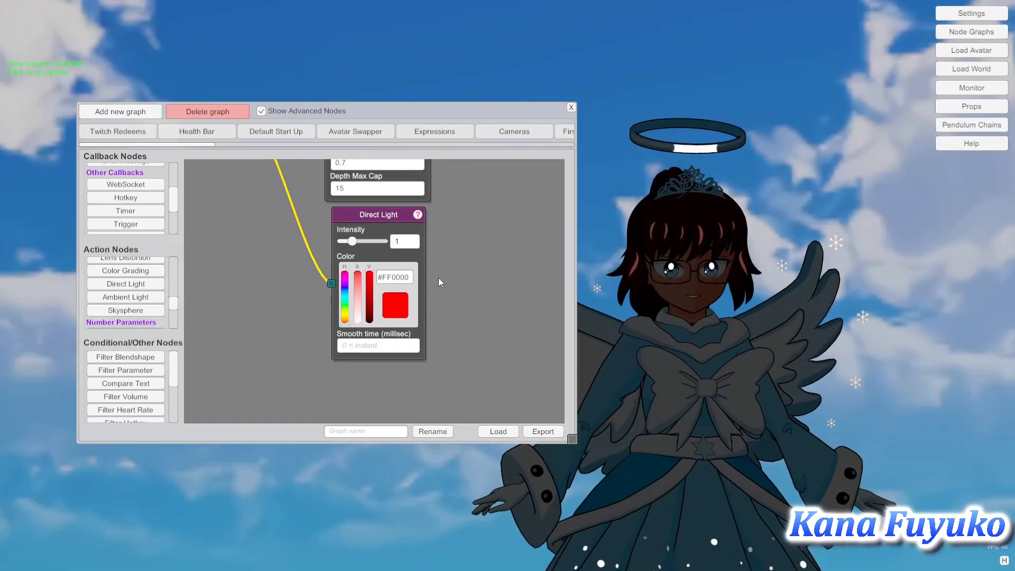
click(361, 302)
drag(291, 261, 417, 380)
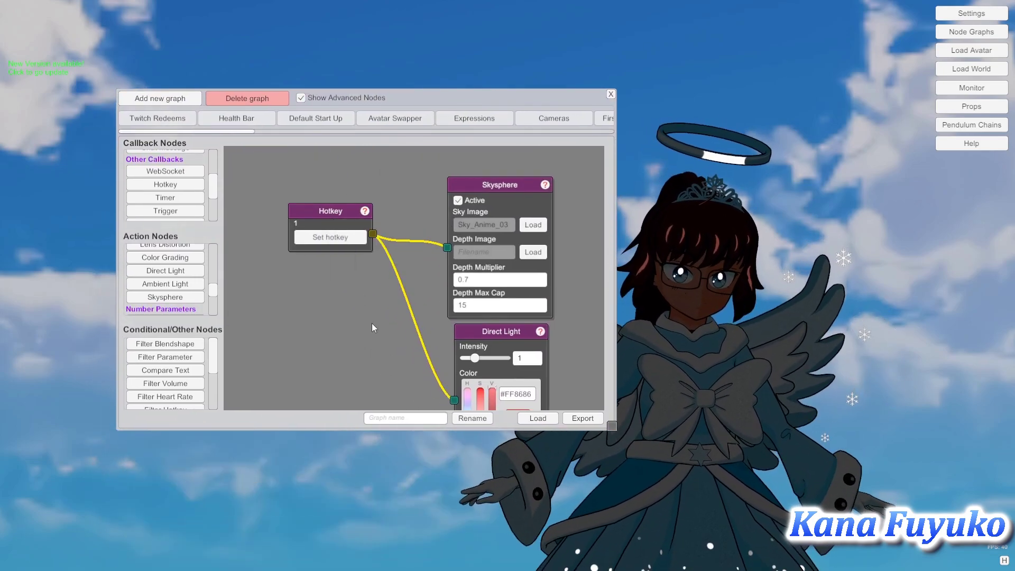
Try several saturation levels for the Direct Light color and settle on the stronger red #FF2828.
drag(375, 315, 335, 214)
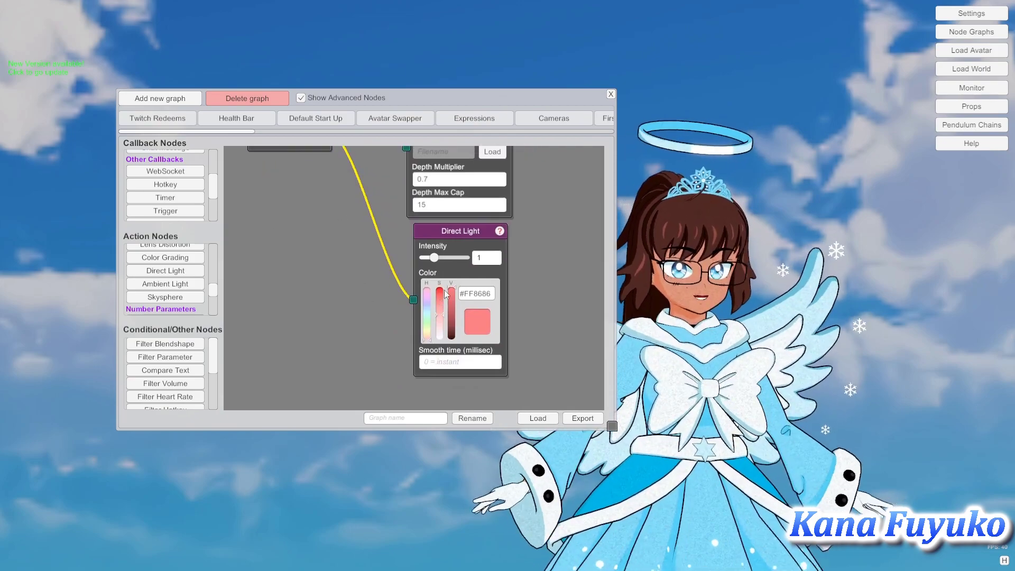
click(440, 296)
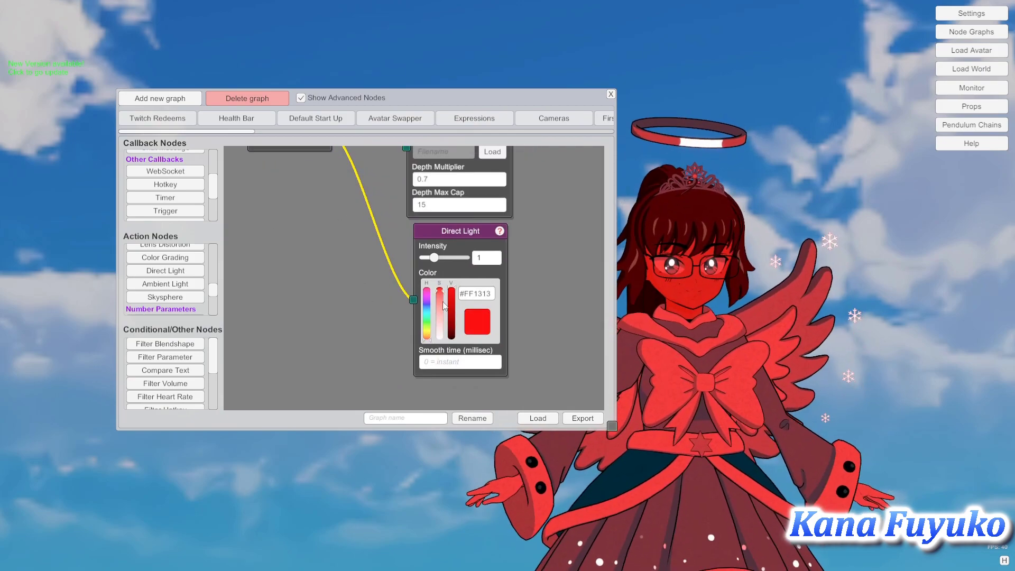
click(438, 302)
click(440, 309)
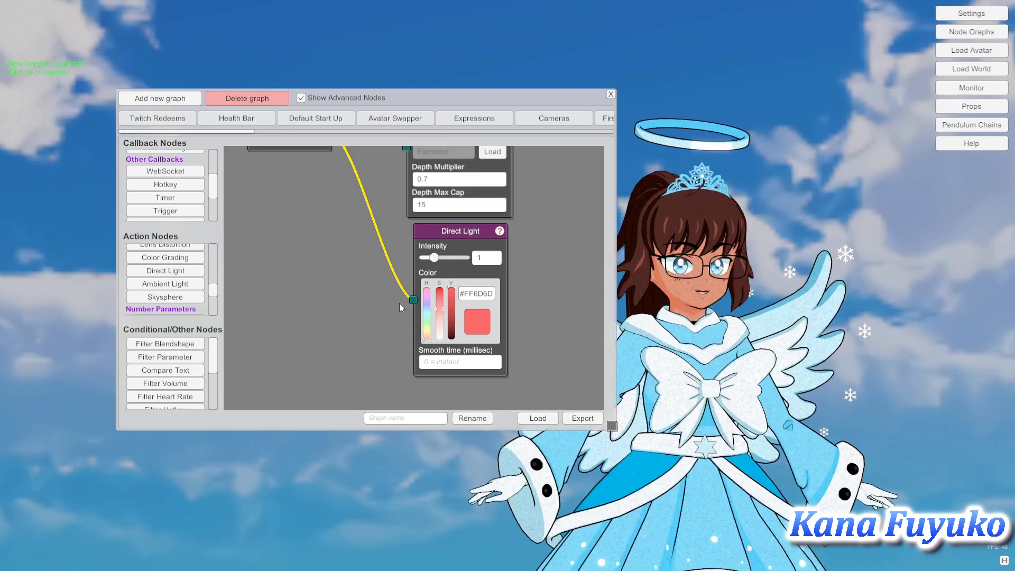
click(439, 303)
click(440, 295)
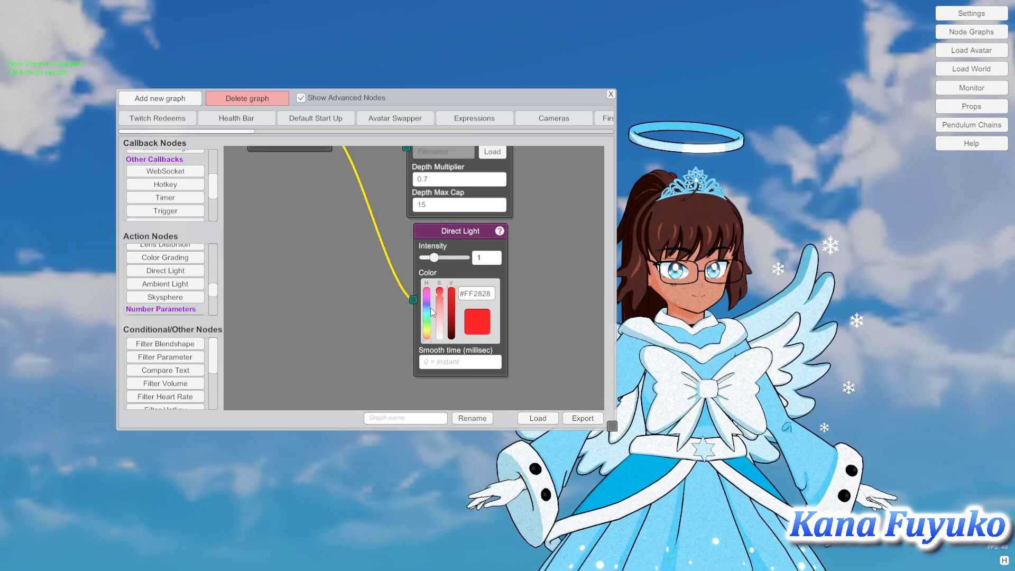